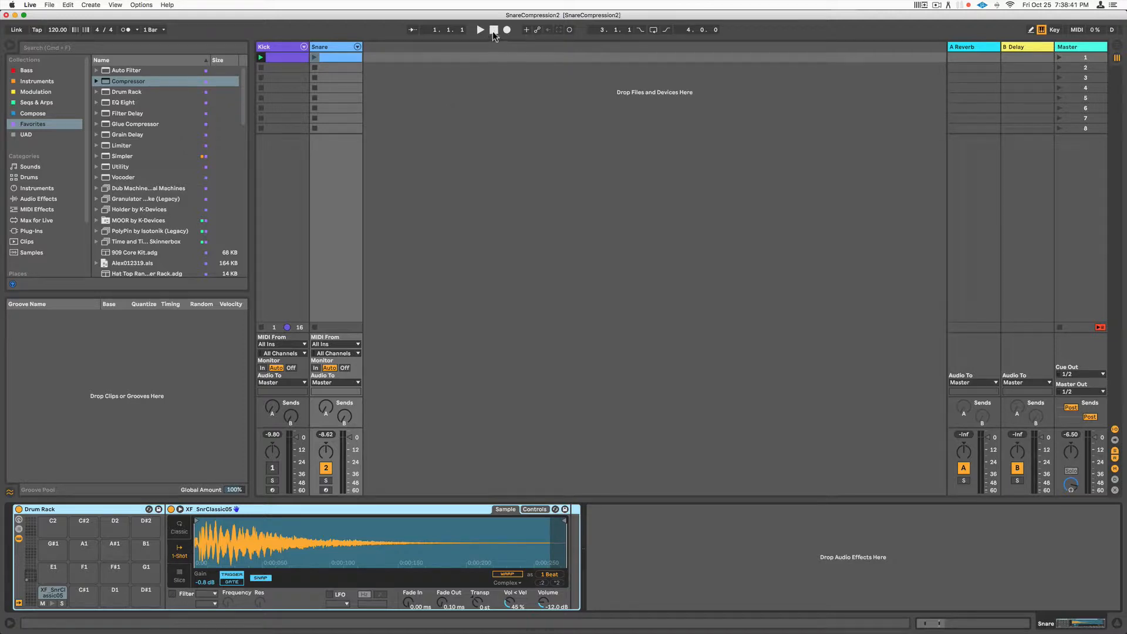
# - Launch the snare clip and add a Compressor with Makeup turned off to the Snare track
pyautogui.click(315, 58)
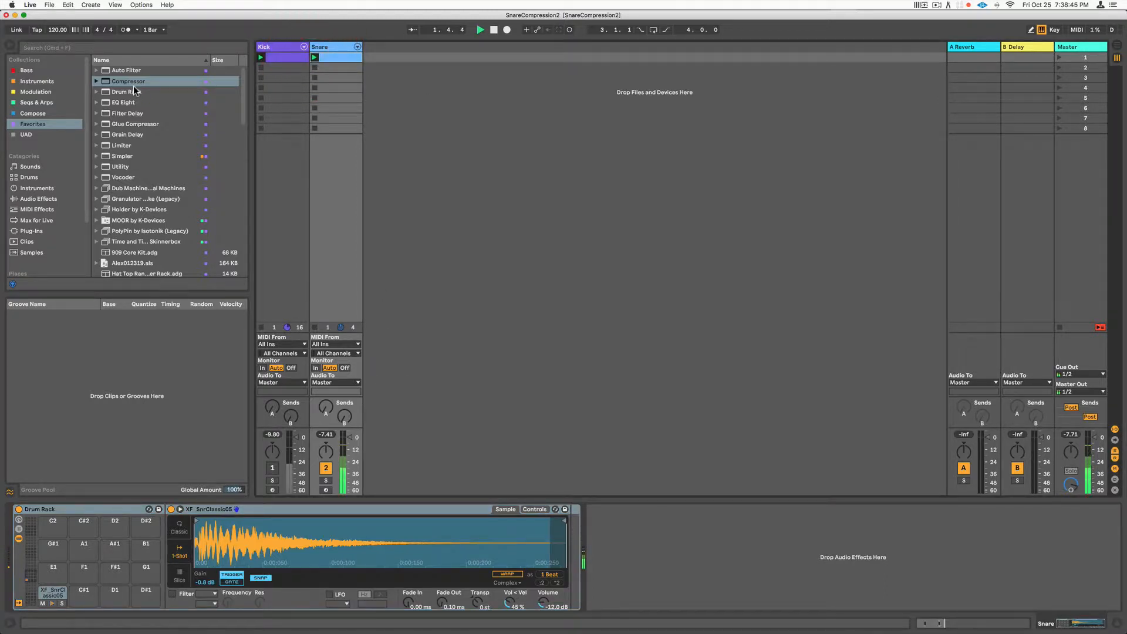
pyautogui.moveTo(103, 79); pyautogui.dragTo(626, 538)
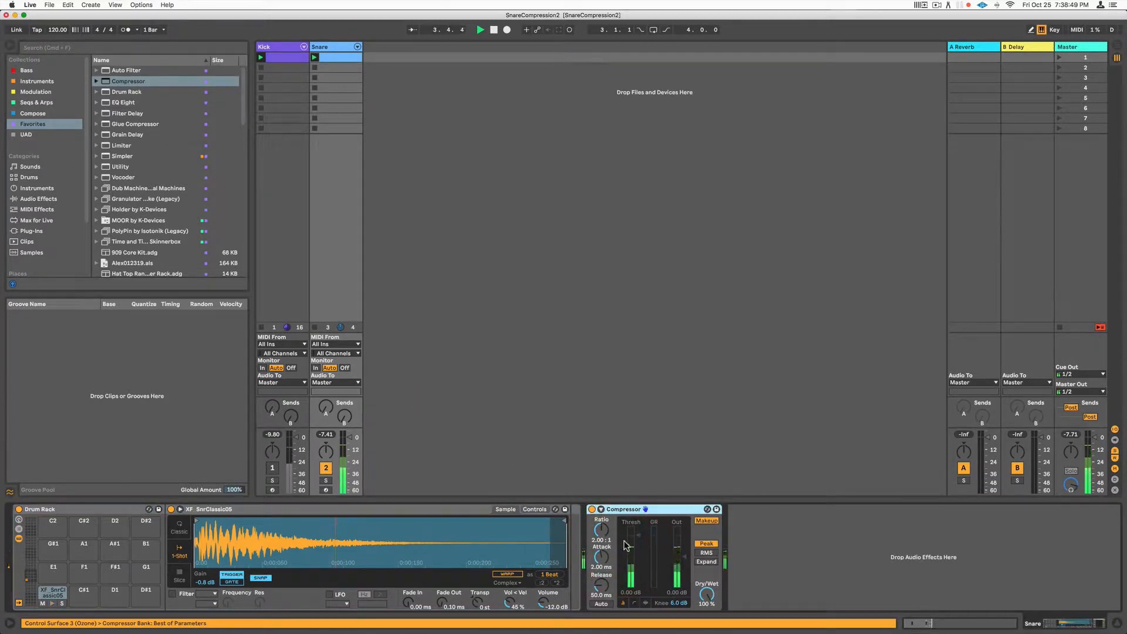
pyautogui.click(708, 522)
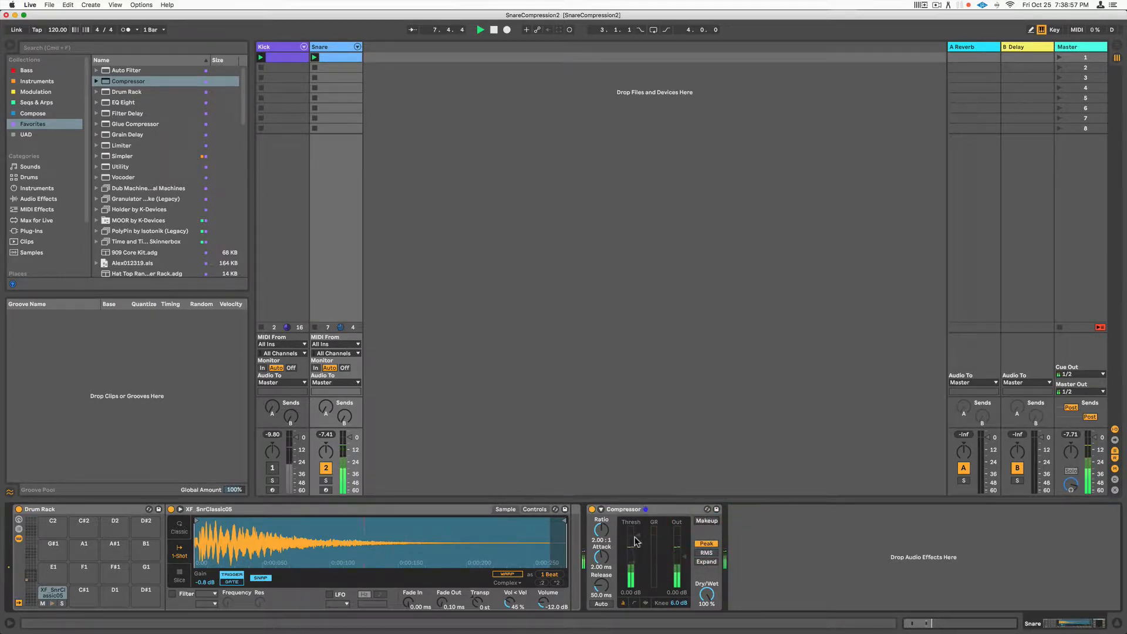
# - Set the compressor's threshold to -26.3 dB, ratio to 4.34:1, attack to 23.6 ms and release to 1.12 s
pyautogui.moveTo(635, 541); pyautogui.dragTo(639, 586)
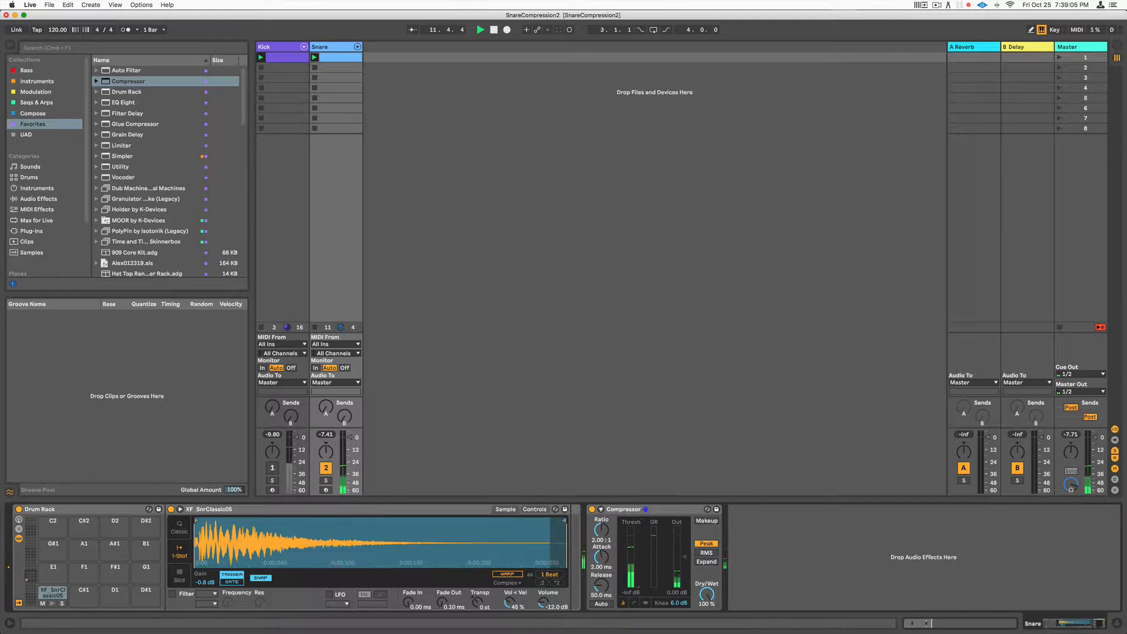
pyautogui.moveTo(601, 557)
pyautogui.mouseDown()
pyautogui.moveTo(601, 547)
pyautogui.moveTo(601, 578)
pyautogui.moveTo(601, 559)
pyautogui.mouseUp()
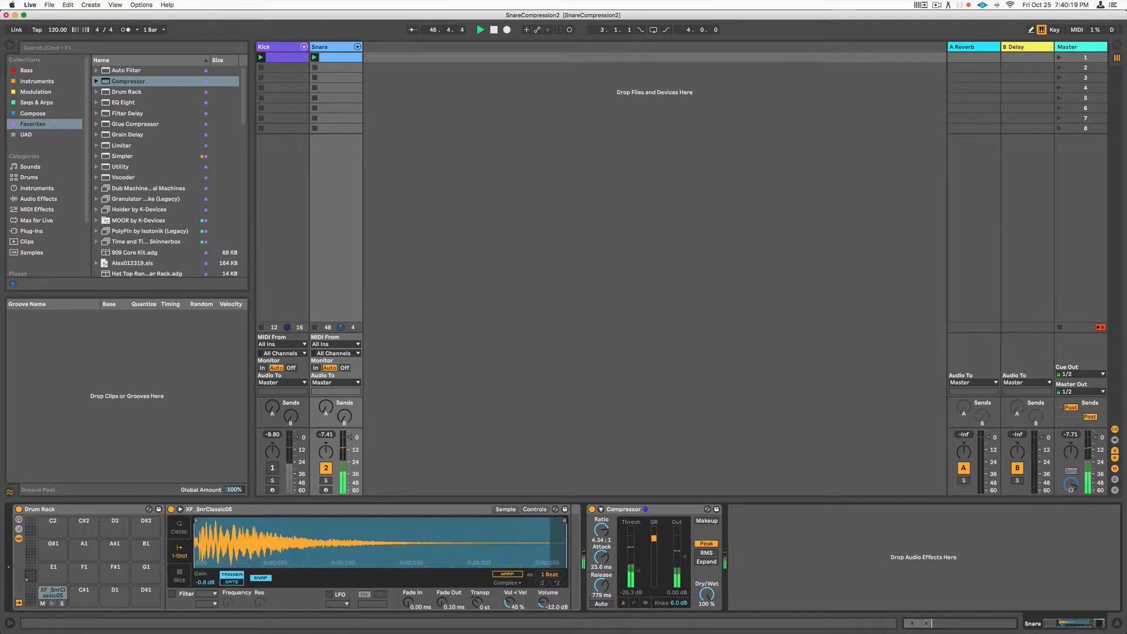
pyautogui.moveTo(602, 585); pyautogui.dragTo(601, 582)
# - Compare the Snare track's peak level with the compressor bypassed and active, and set its output gain to 3.63 dB to match
pyautogui.click(592, 510)
pyautogui.click(592, 511)
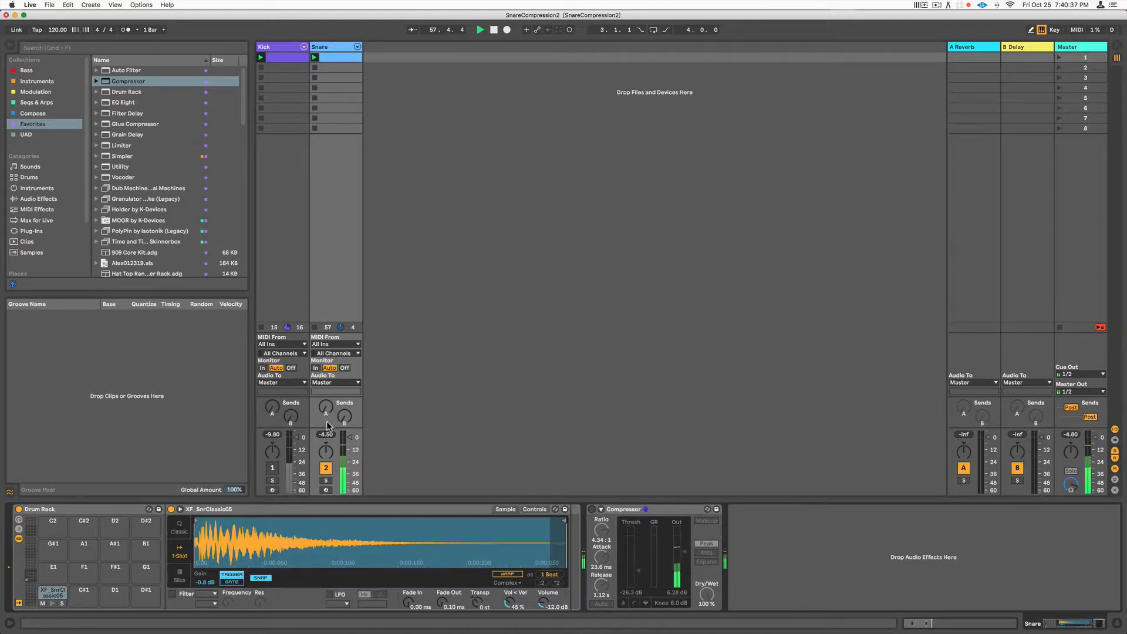
pyautogui.moveTo(327, 434); pyautogui.dragTo(327, 432)
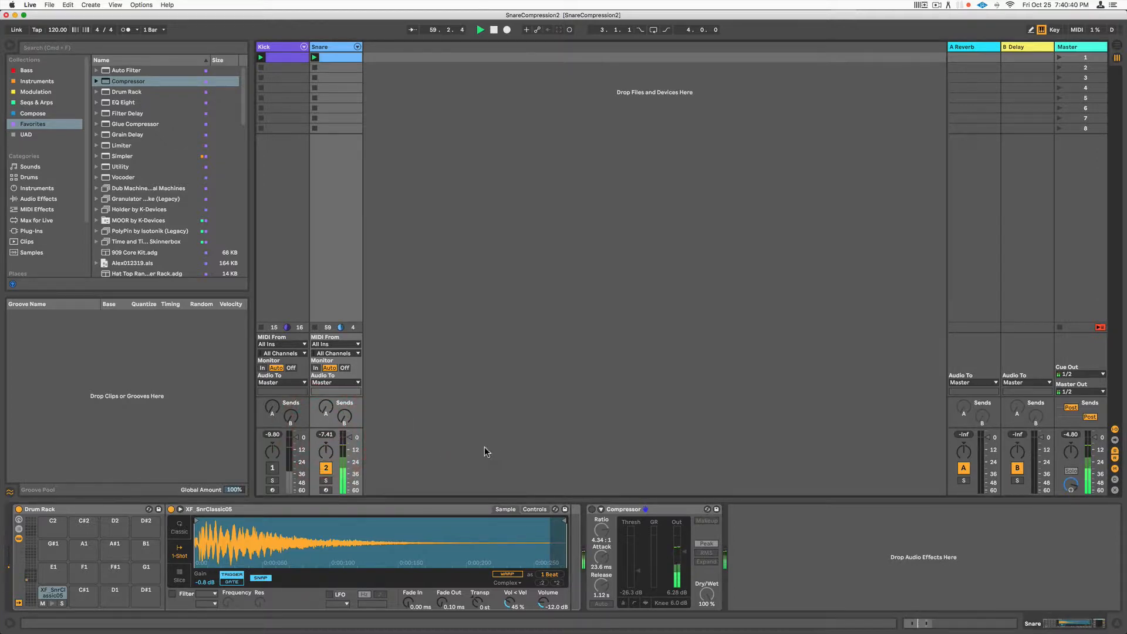
pyautogui.click(591, 510)
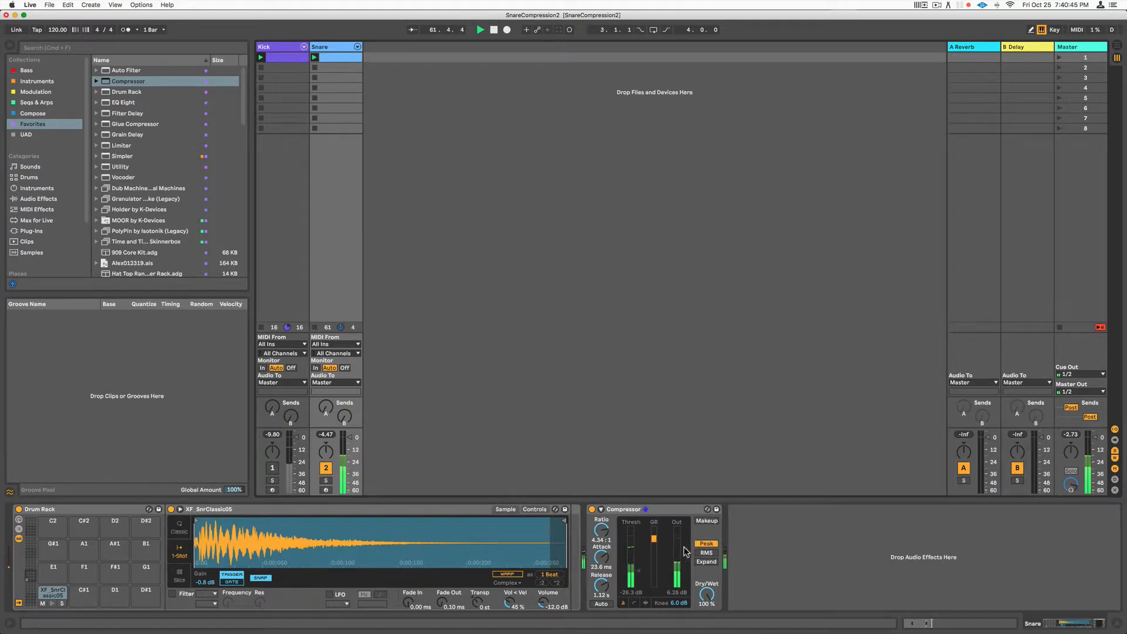
pyautogui.moveTo(685, 552); pyautogui.dragTo(685, 555)
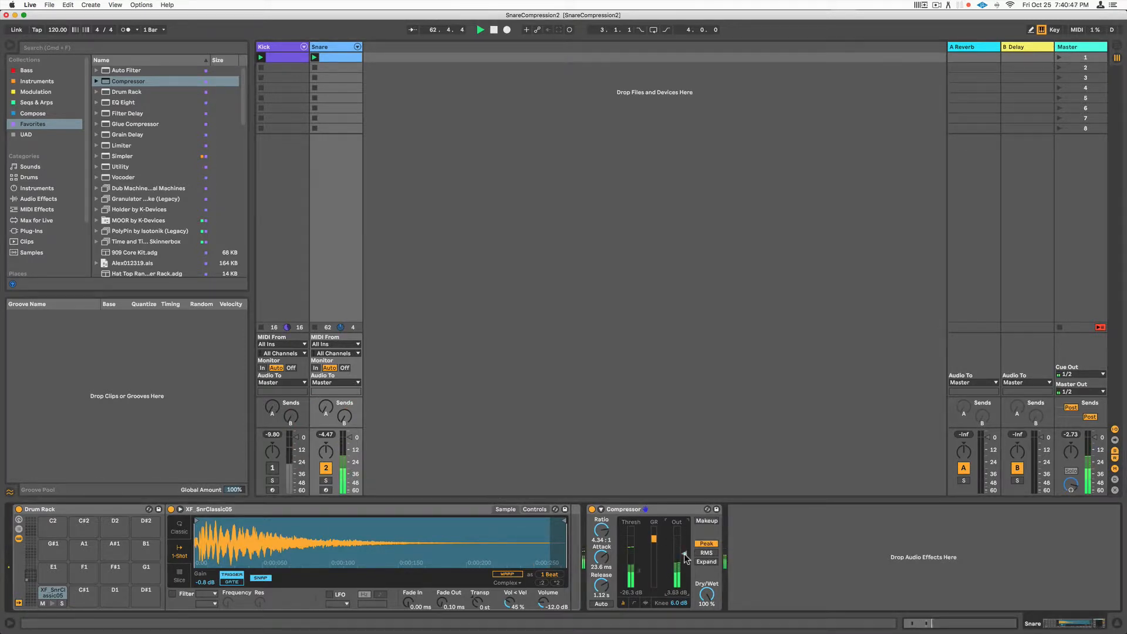
pyautogui.click(322, 435)
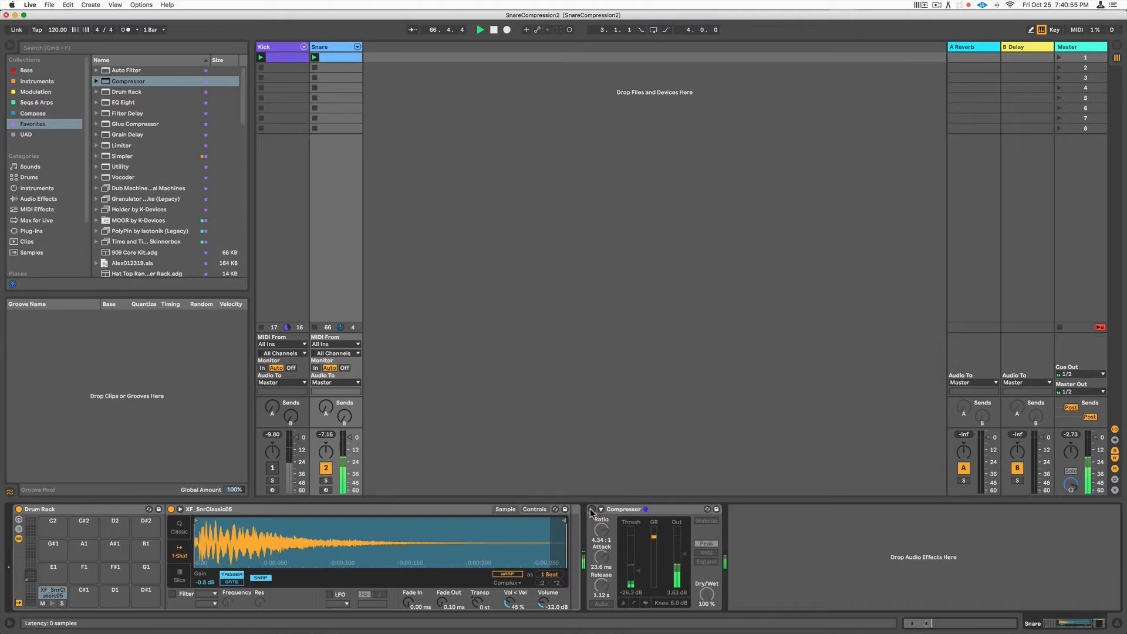
# - Compare the snare with the compressor on and off, and lengthen its release to 1.96 s
pyautogui.click(592, 510)
pyautogui.click(592, 510)
pyautogui.moveTo(596, 589); pyautogui.dragTo(596, 581)
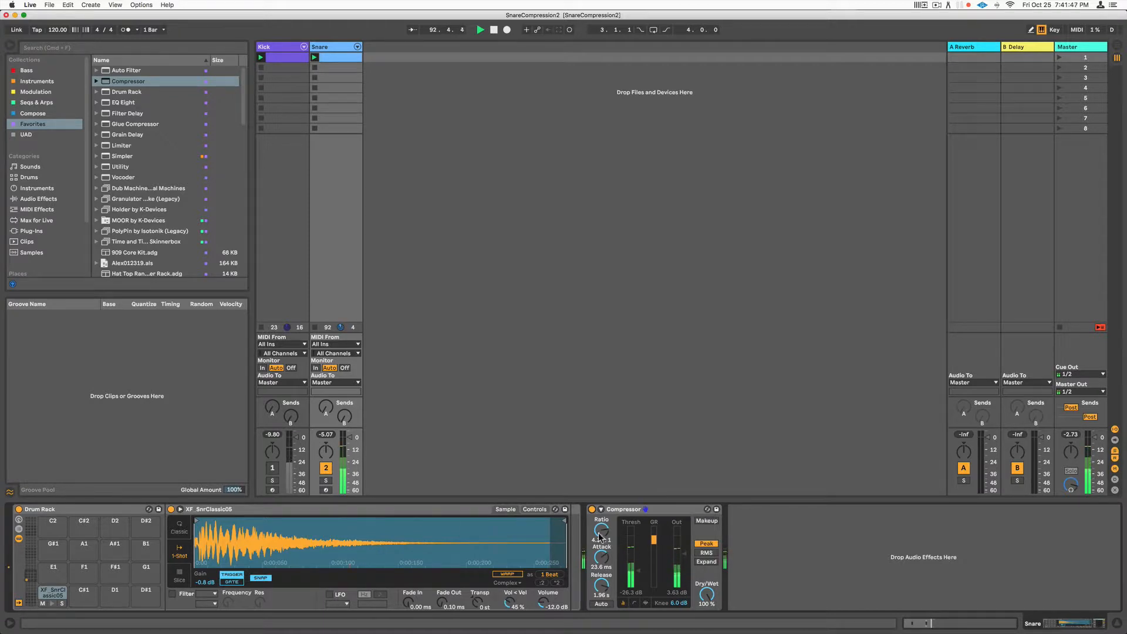
# - Bypass the first compressor and add a second Compressor after it on the Snare track
pyautogui.click(592, 510)
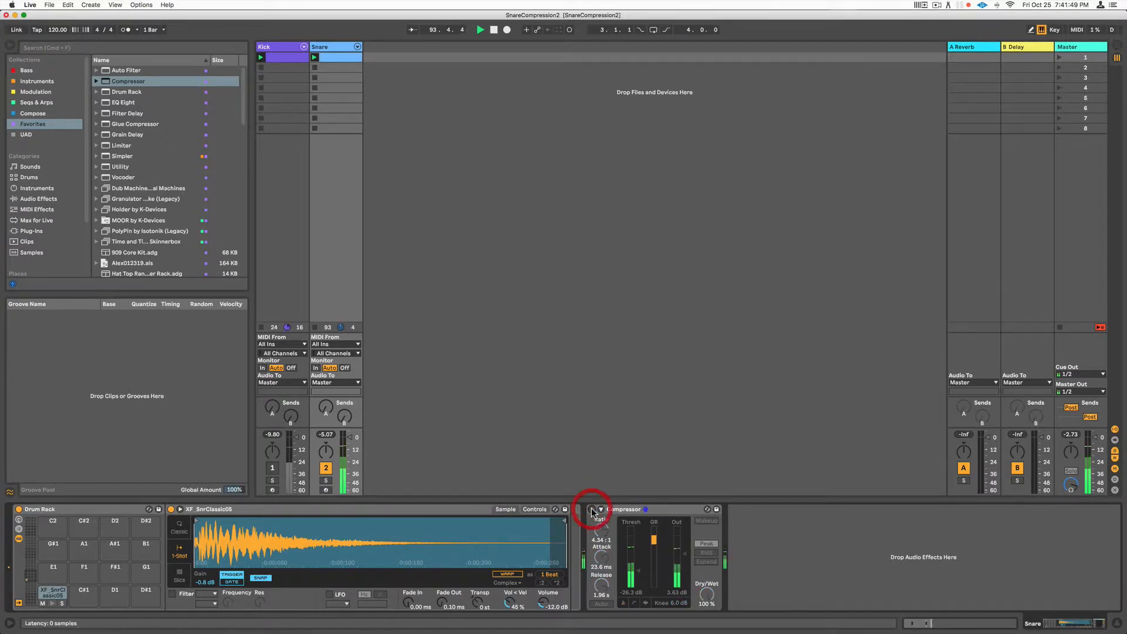
pyautogui.moveTo(134, 84); pyautogui.dragTo(805, 558)
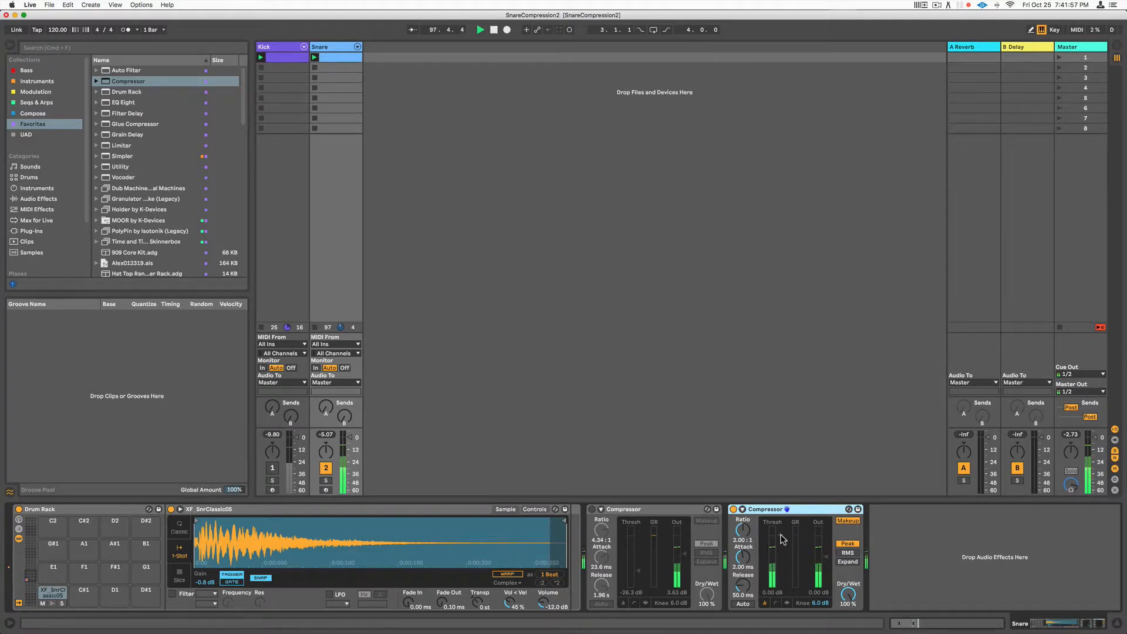
# - Set the second compressor to threshold -27.2 dB, ratio 2.74:1, attack 0.01 ms and release 1.00 ms, with Makeup off
pyautogui.moveTo(780, 536); pyautogui.dragTo(780, 586)
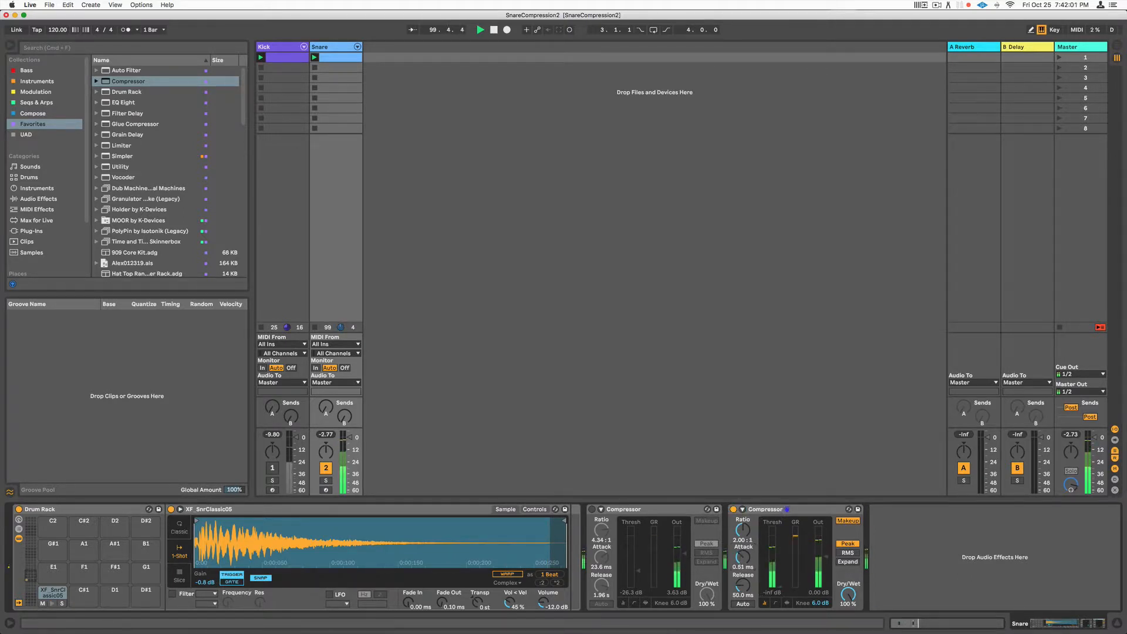
pyautogui.moveTo(743, 557); pyautogui.dragTo(743, 607)
pyautogui.moveTo(742, 586); pyautogui.dragTo(743, 622)
pyautogui.moveTo(780, 570); pyautogui.dragTo(780, 572)
pyautogui.moveTo(743, 530); pyautogui.dragTo(743, 529)
pyautogui.click(848, 522)
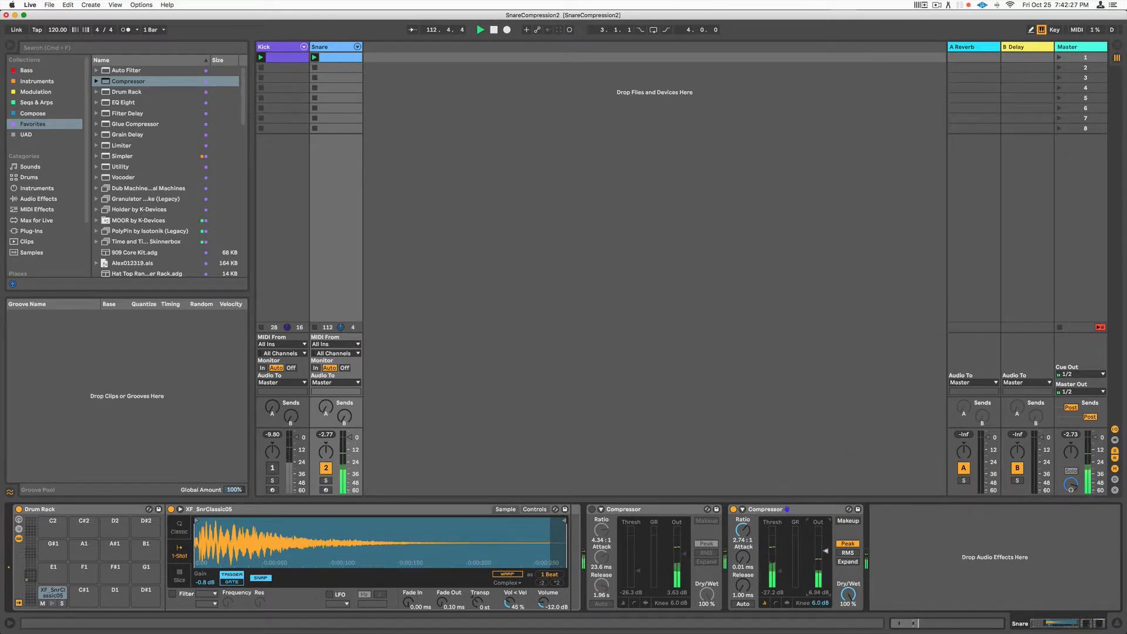
# - Raise the second compressor's output gain to 9.58 dB while comparing the Snare track's peak level with it bypassed and active
pyautogui.click(734, 509)
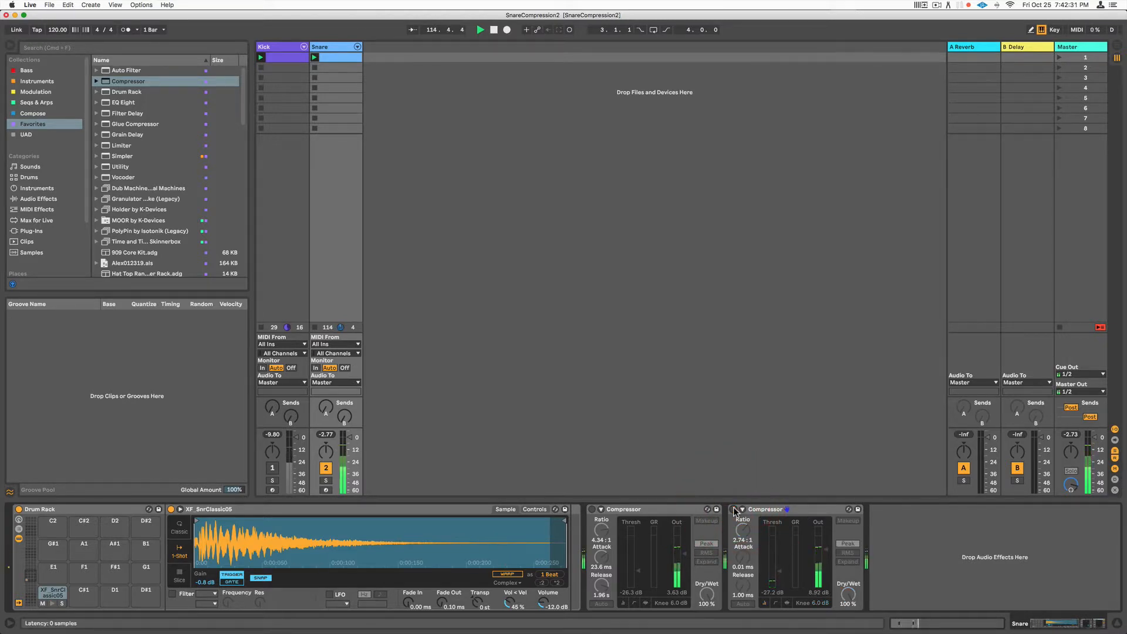
pyautogui.click(734, 510)
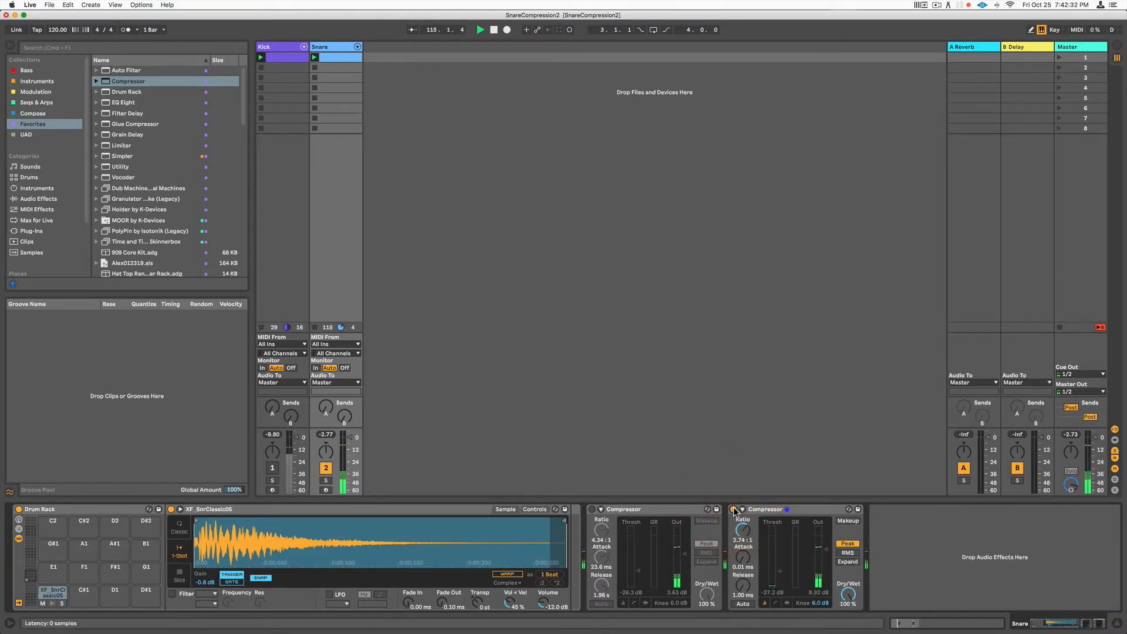
pyautogui.click(327, 435)
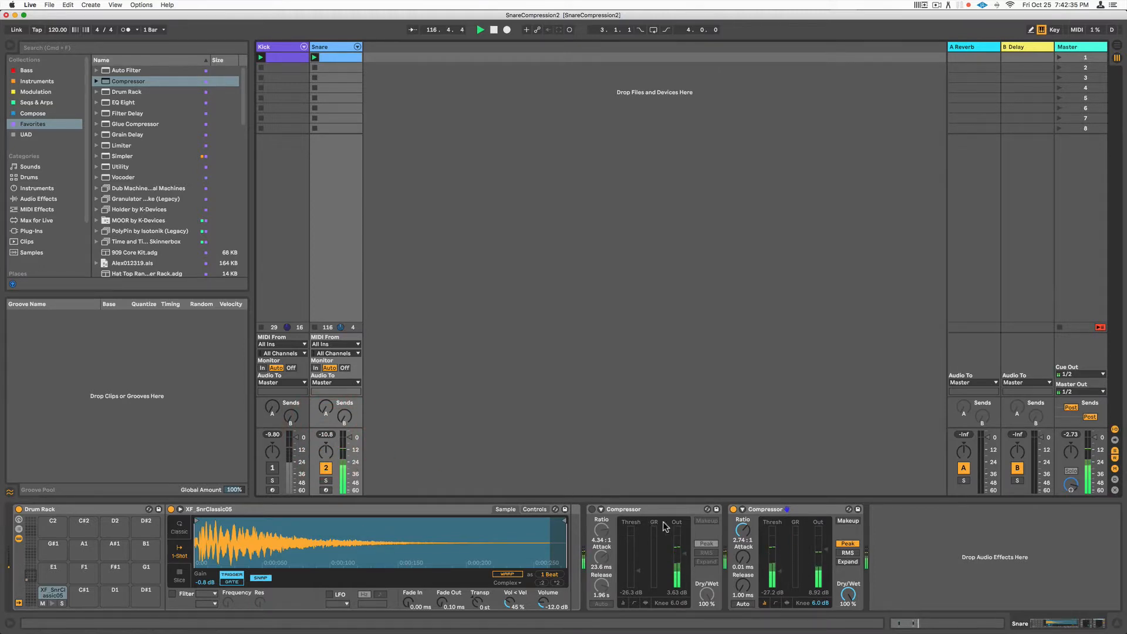
pyautogui.click(734, 510)
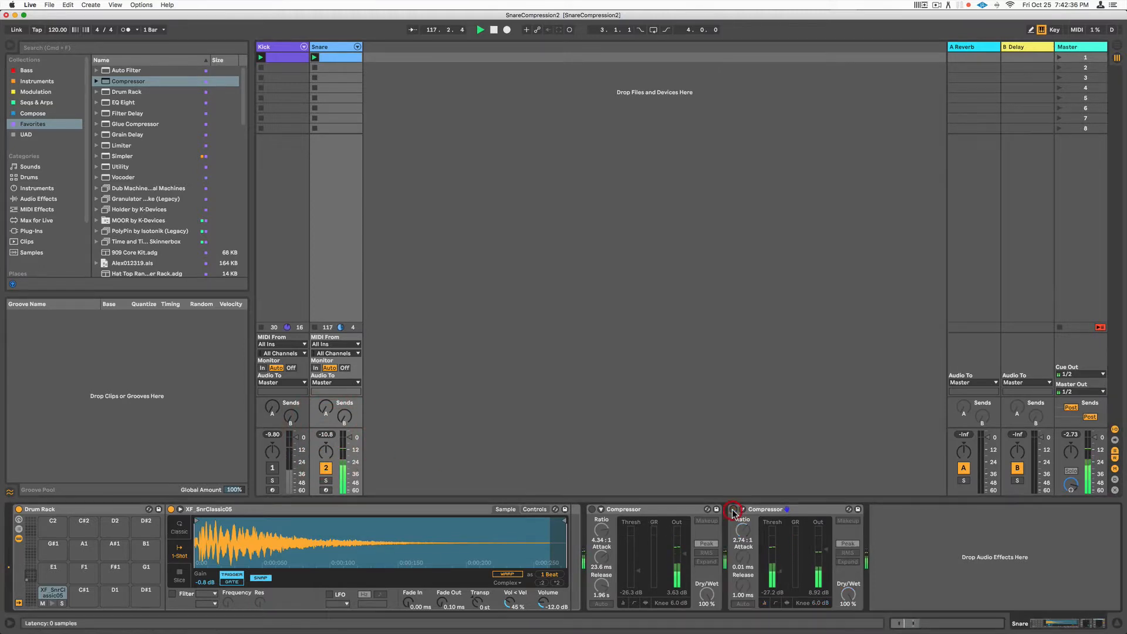
pyautogui.click(327, 435)
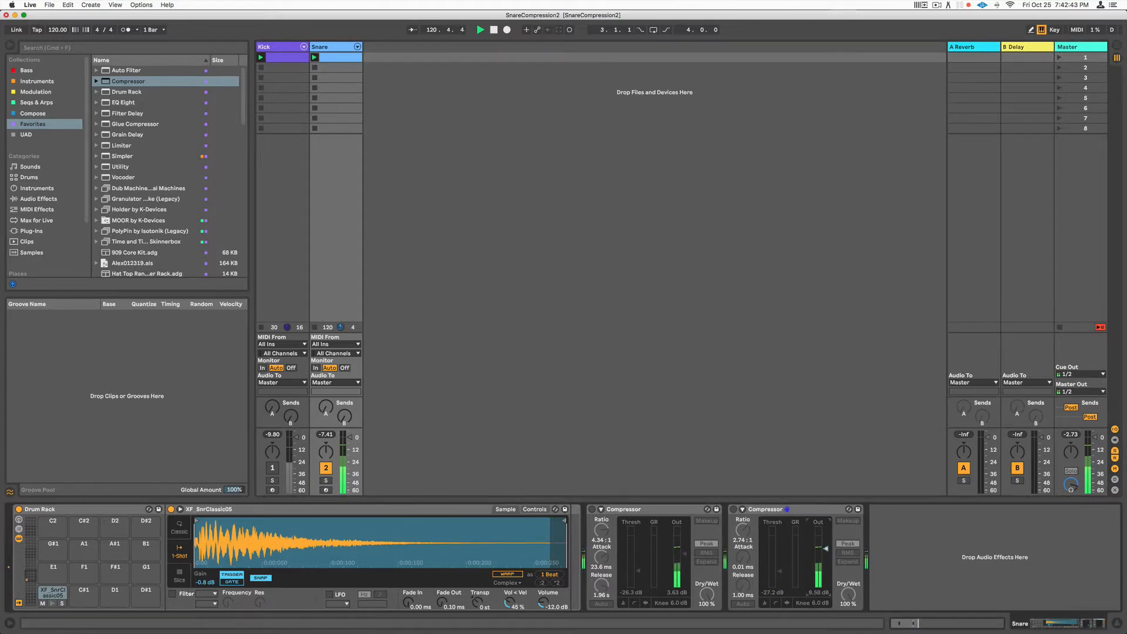
pyautogui.click(734, 509)
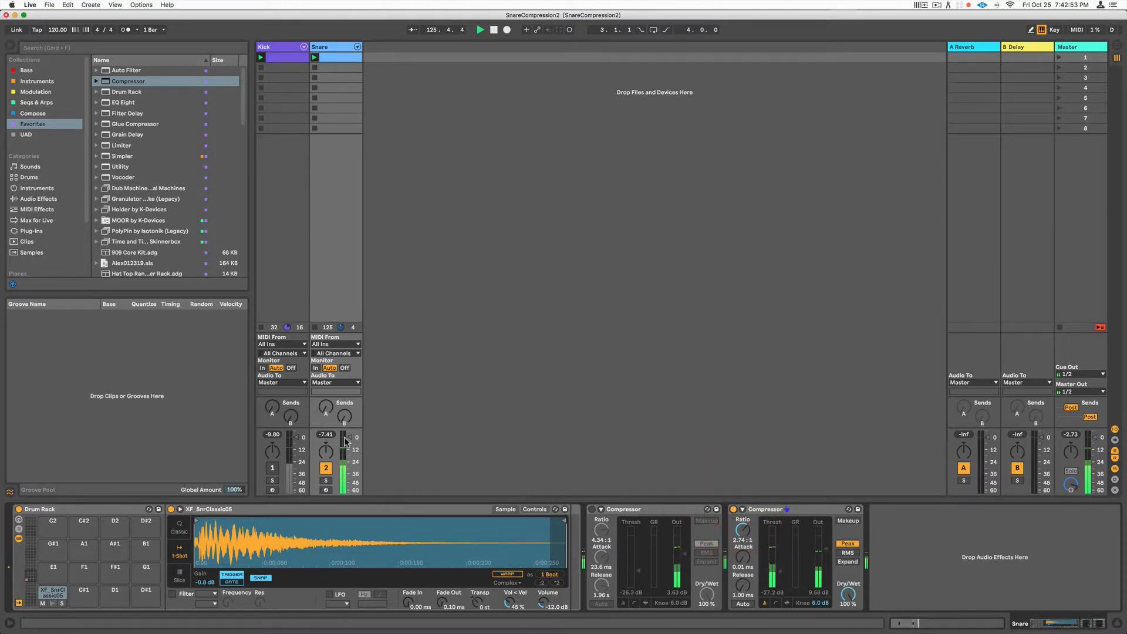
# - Reset the Snare track's peak readout and compare peak levels with the second compressor active and bypassed
pyautogui.moveTo(318, 438); pyautogui.dragTo(322, 434)
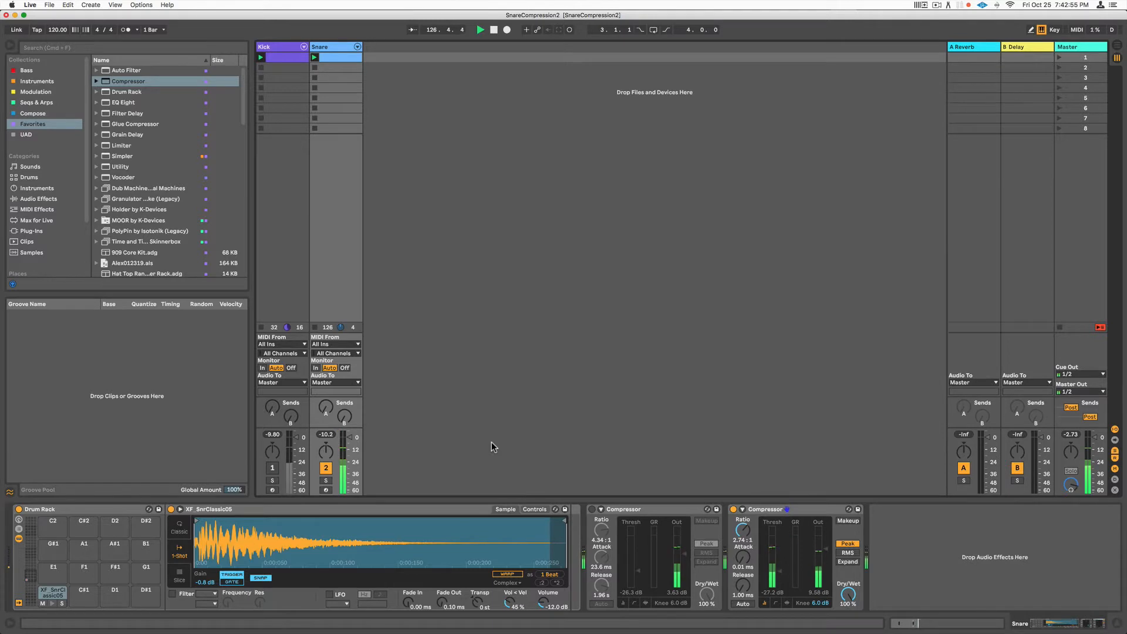
pyautogui.click(733, 509)
pyautogui.click(332, 435)
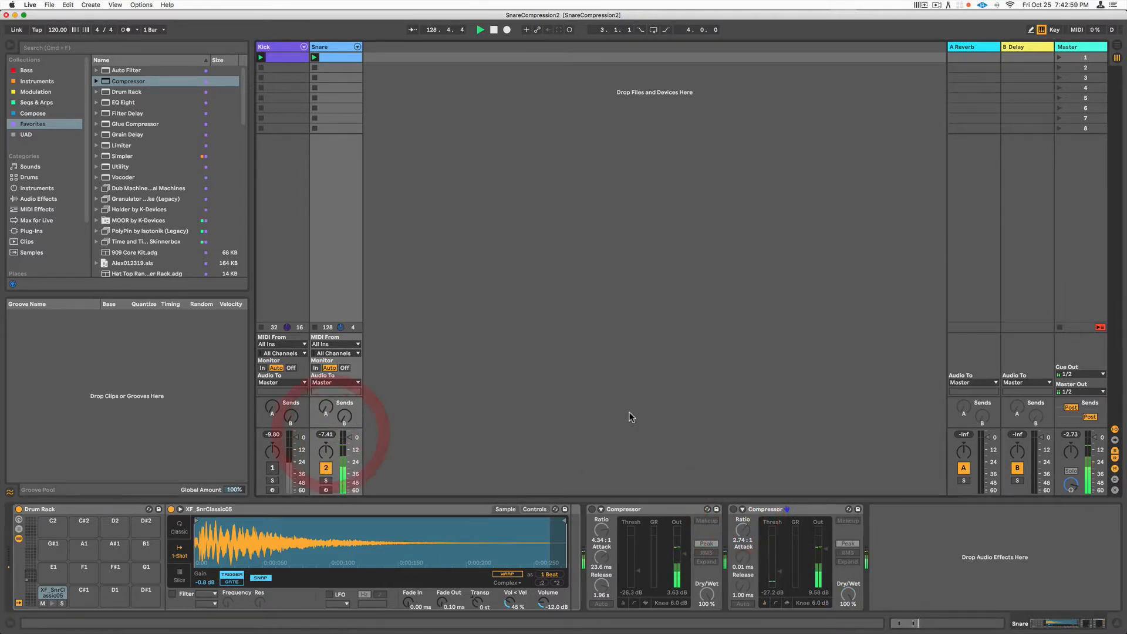
pyautogui.click(734, 509)
pyautogui.click(326, 434)
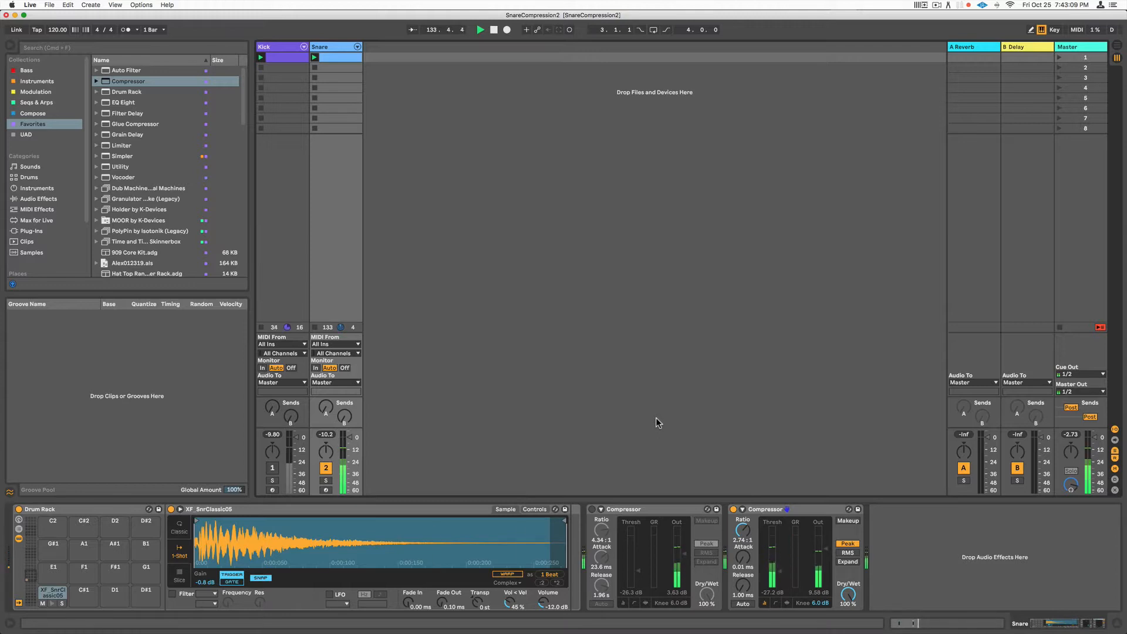
# - Unmute the Kick track and compare the snare against it with the second compressor on and off
pyautogui.click(272, 468)
pyautogui.click(734, 509)
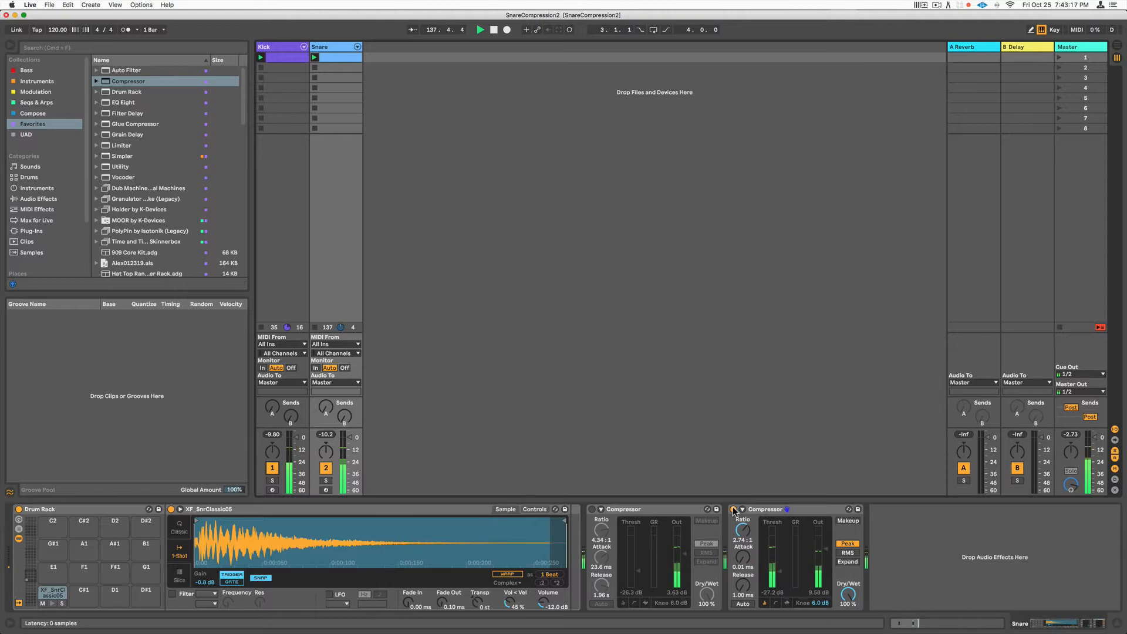
pyautogui.click(734, 509)
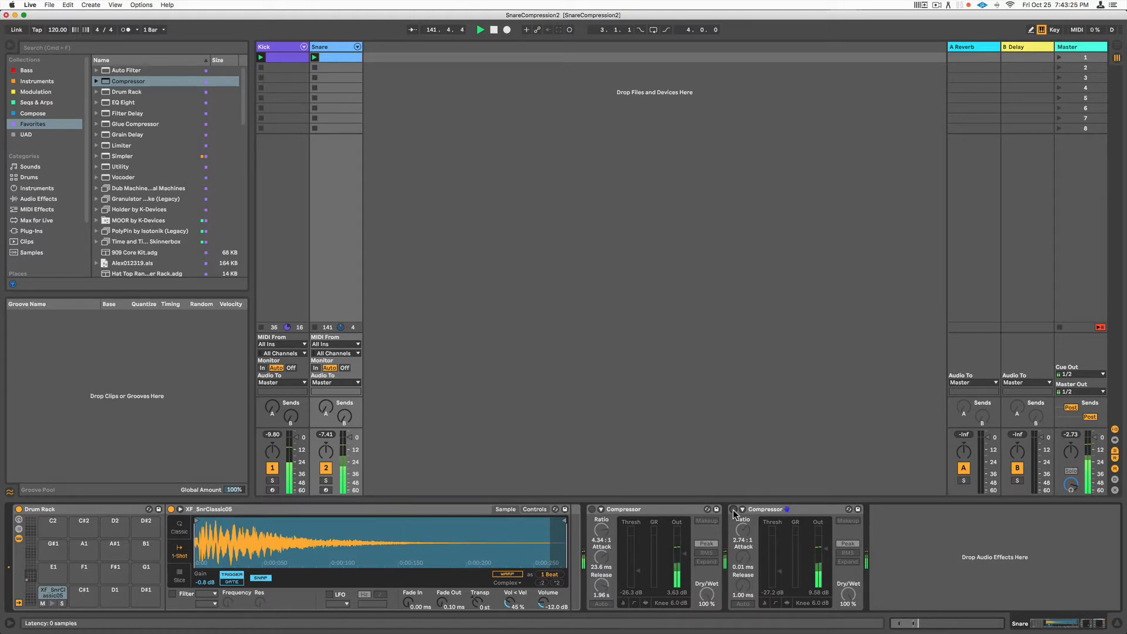
pyautogui.click(734, 510)
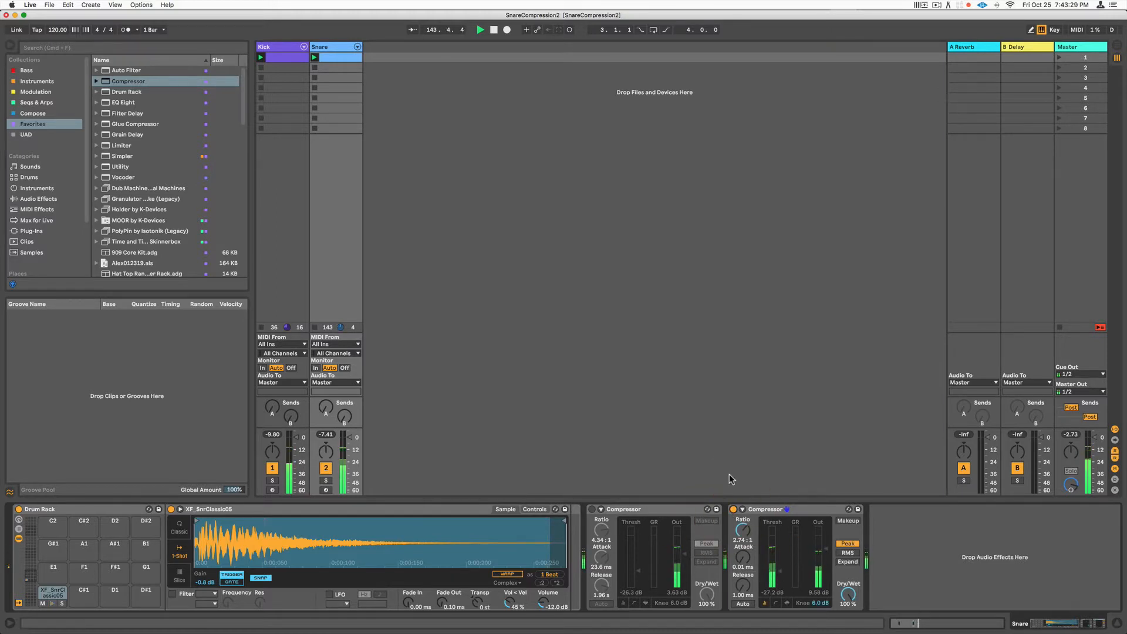
pyautogui.click(733, 510)
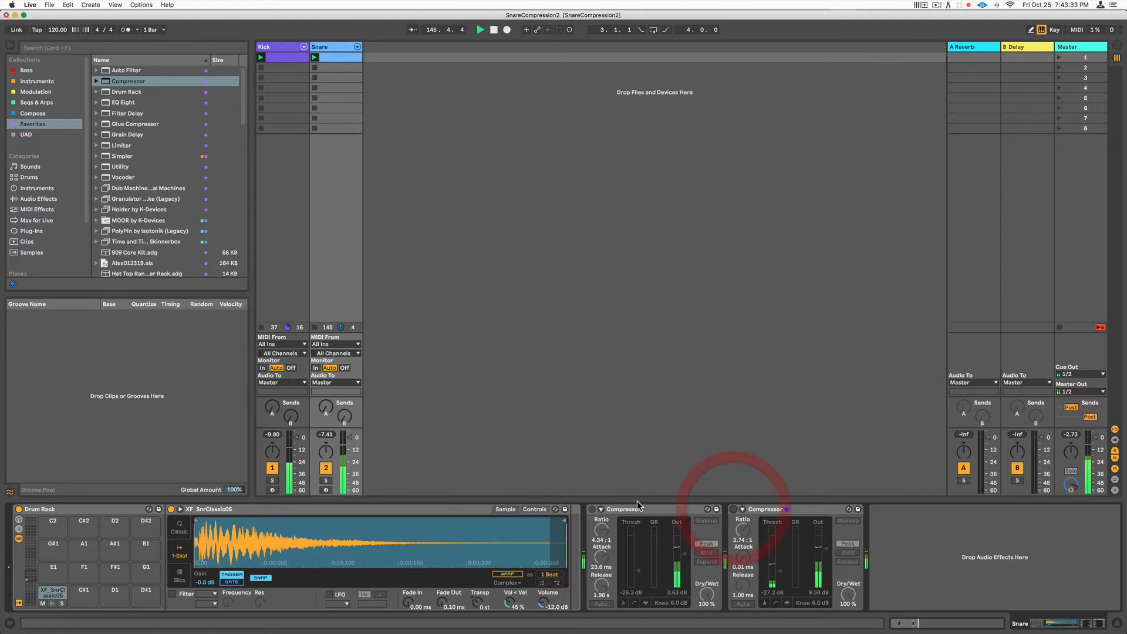
# - Compare the snare alongside the kick with the first compressor on and off, resetting the Snare peak readout
pyautogui.click(592, 510)
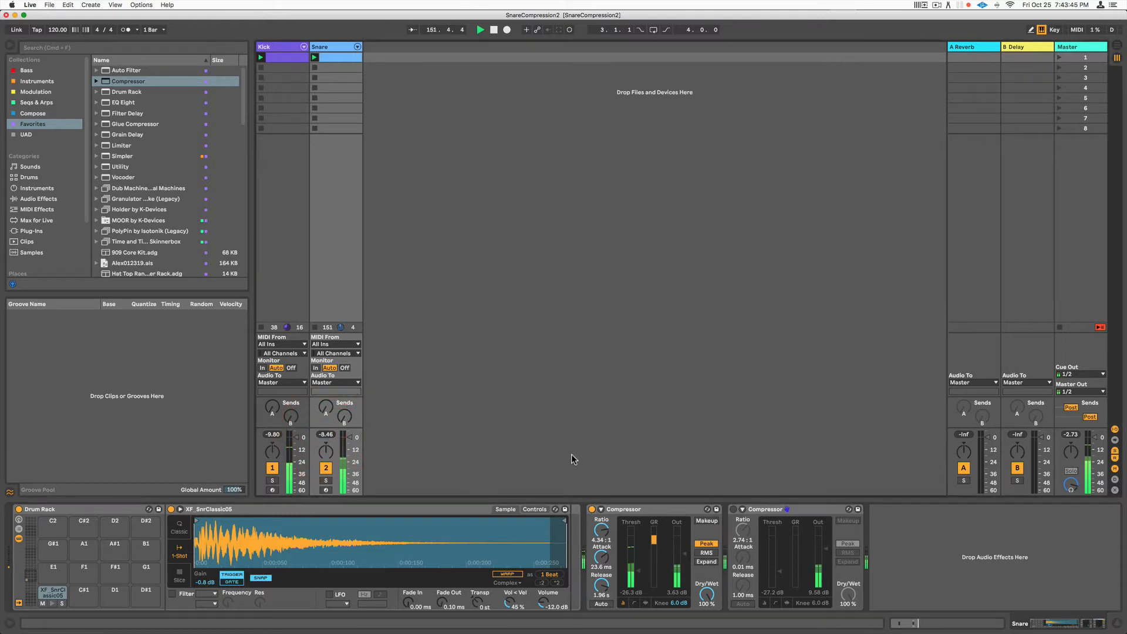
pyautogui.click(592, 509)
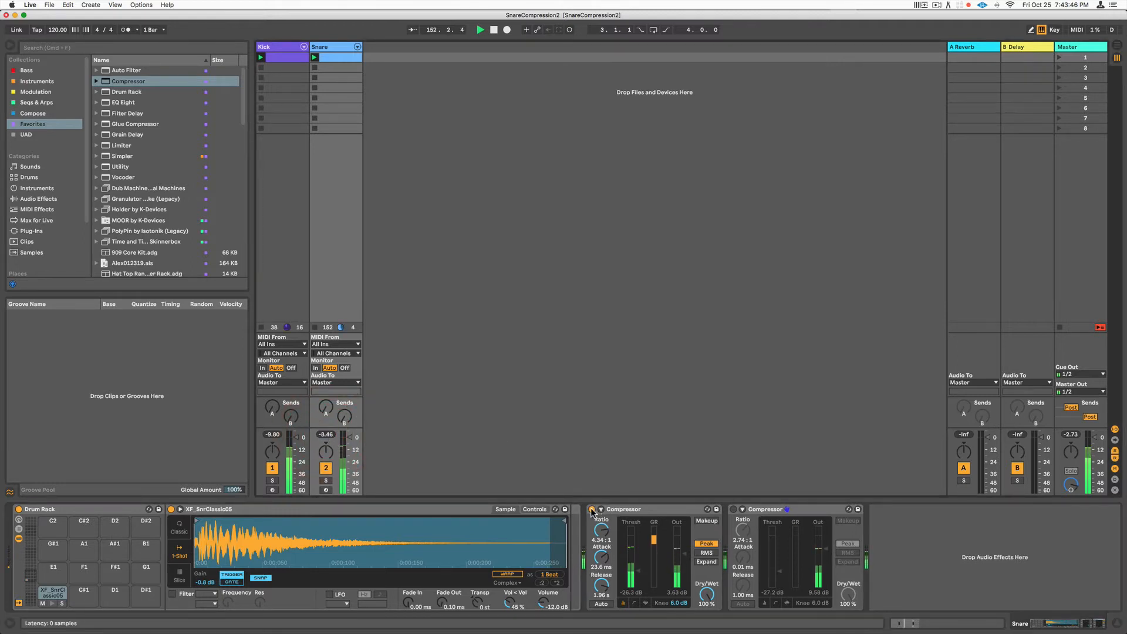
pyautogui.click(326, 435)
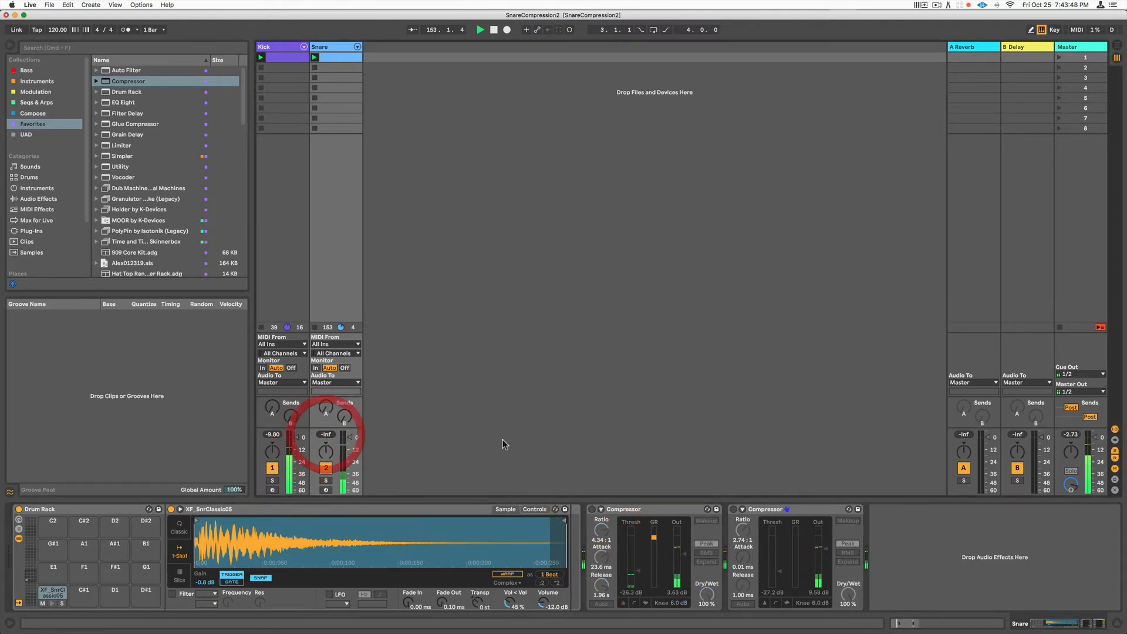
pyautogui.click(592, 509)
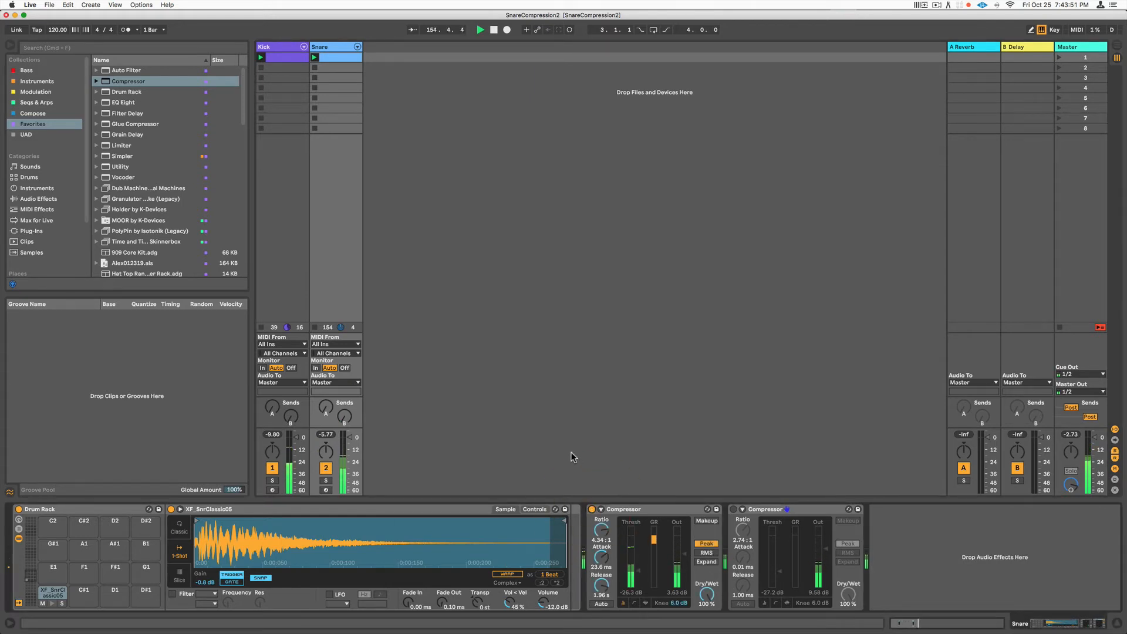
pyautogui.click(592, 510)
# - Enable the second compressor and try longer release times on it
pyautogui.click(734, 509)
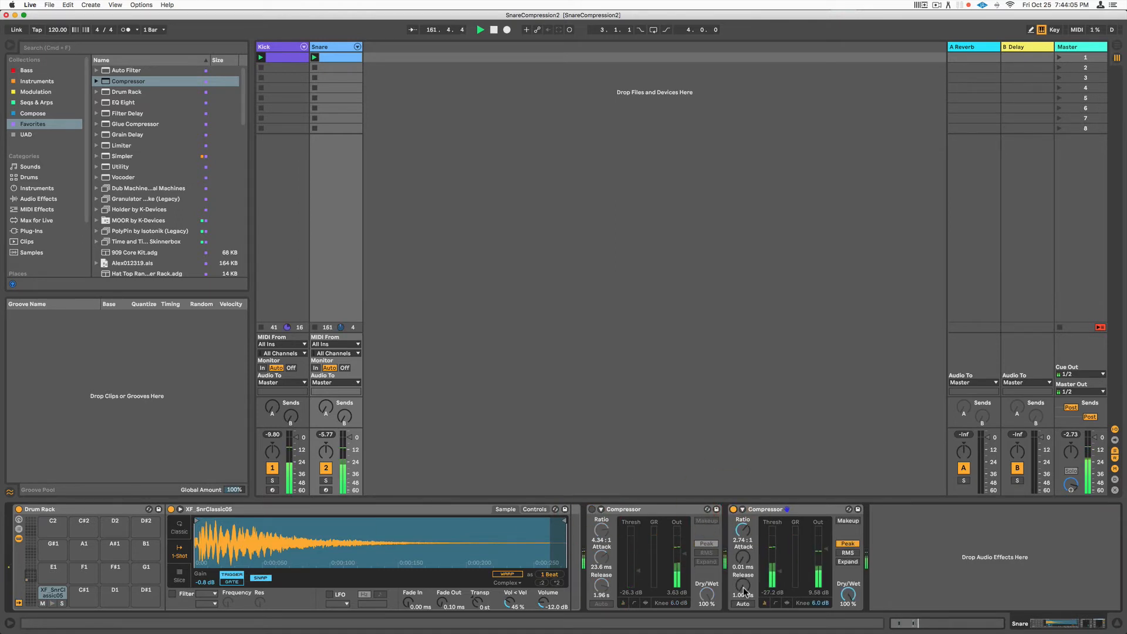
pyautogui.moveTo(744, 587); pyautogui.dragTo(744, 564)
pyautogui.moveTo(744, 564); pyautogui.dragTo(743, 568)
# - Mute the Kick track and stop playback
pyautogui.click(273, 468)
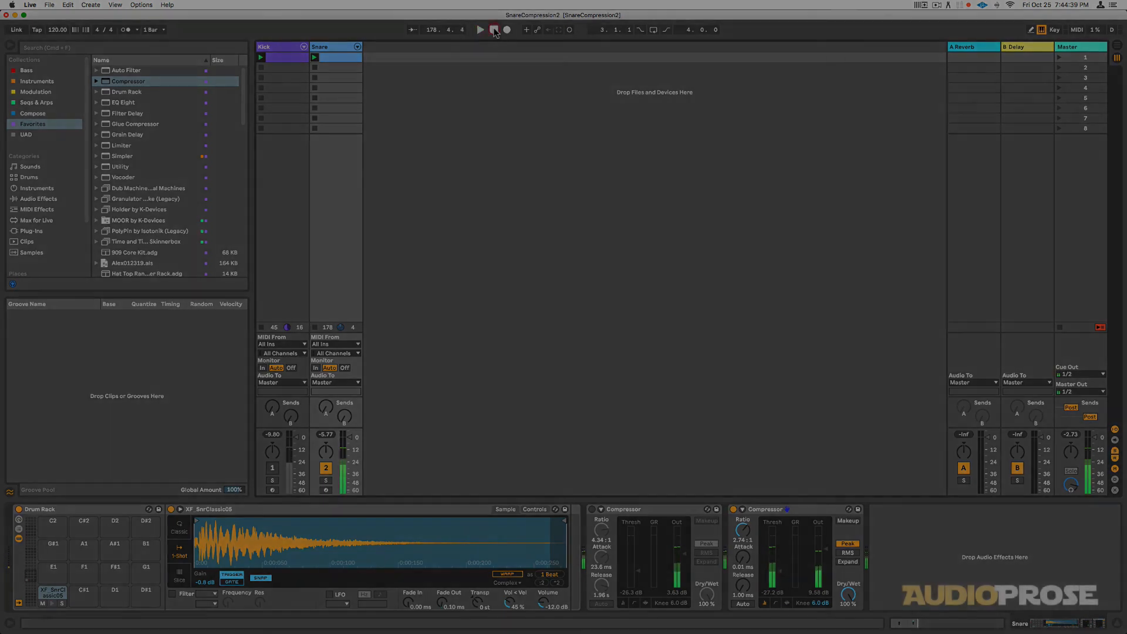
pyautogui.click(493, 30)
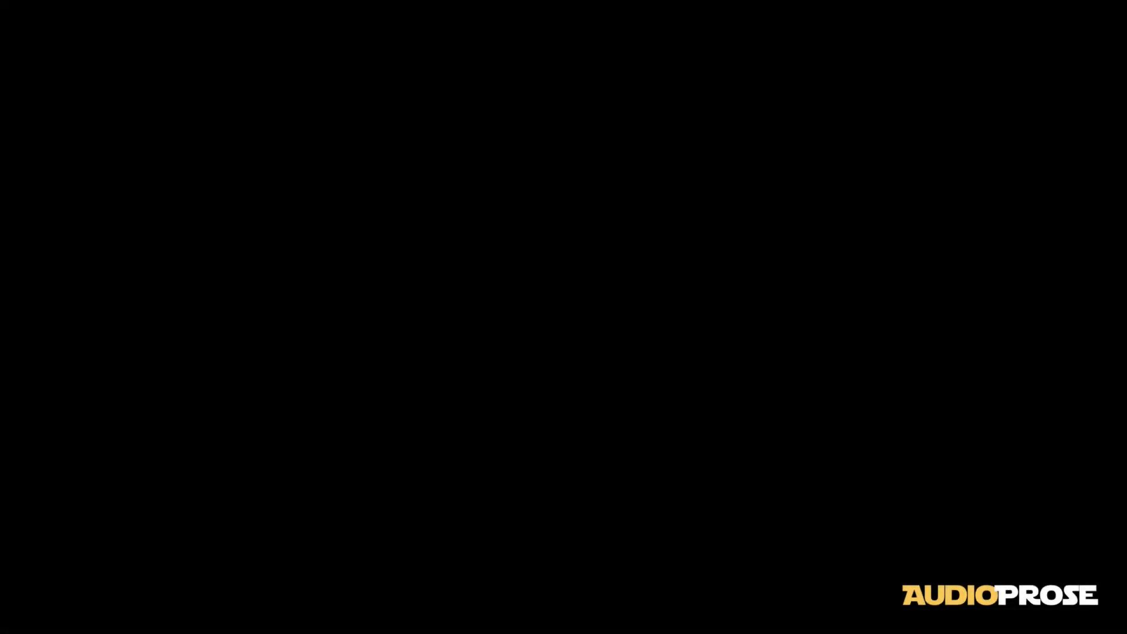